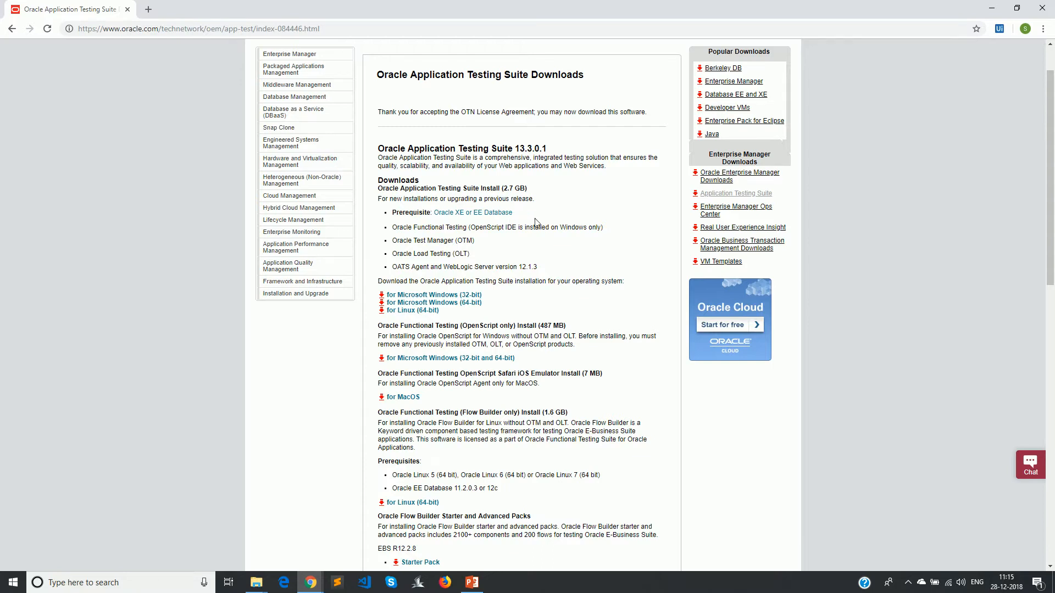
Examine the Oracle Application Testing Suite downloads page, from the Flow Builder only install to the starter packs and documentation
scroll(571, 226, down, 1)
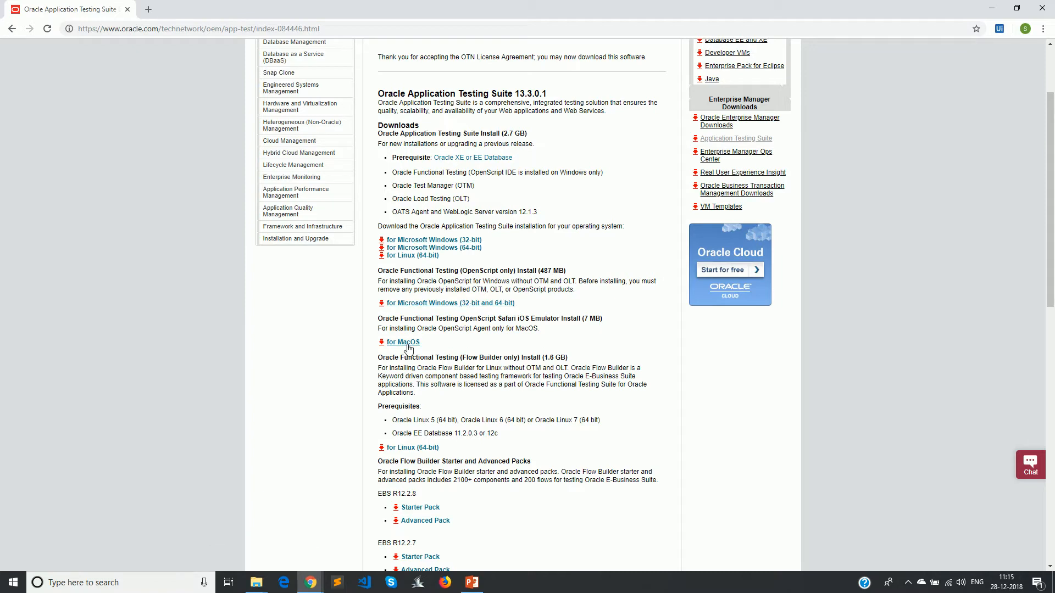
scroll(551, 361, up, 1)
scroll(551, 361, down, 2)
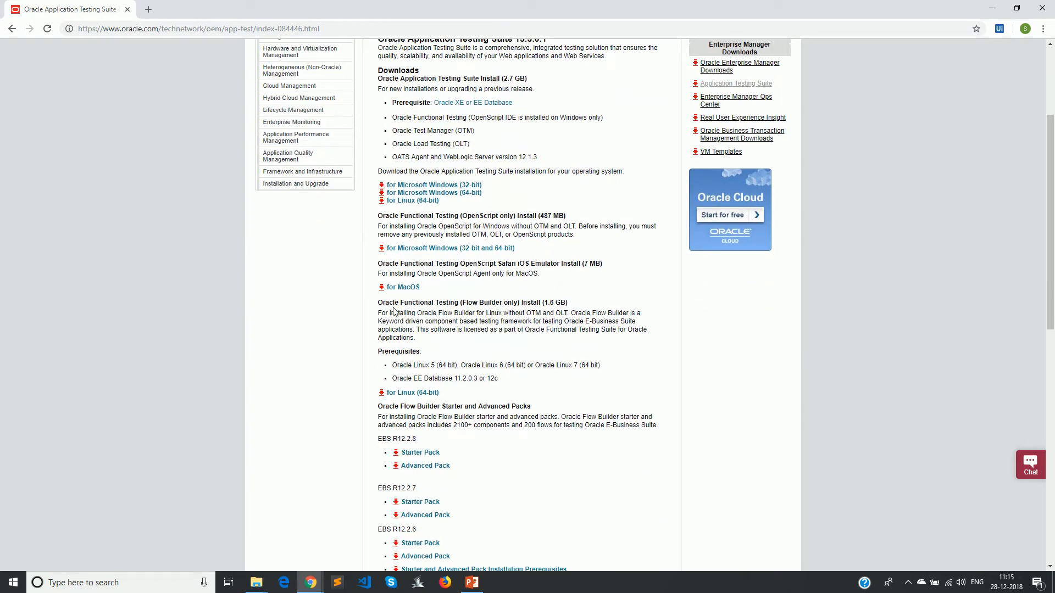
drag(462, 303, 505, 303)
click(507, 329)
scroll(534, 356, down, 1)
drag(464, 248, 518, 248)
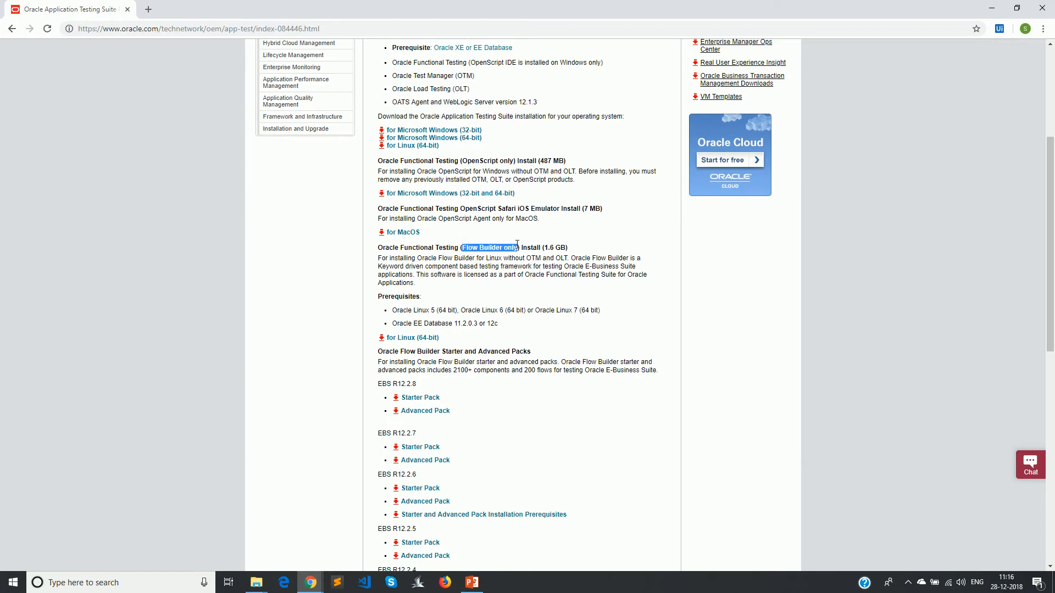
click(532, 300)
scroll(533, 300, down, 5)
scroll(533, 299, down, 2)
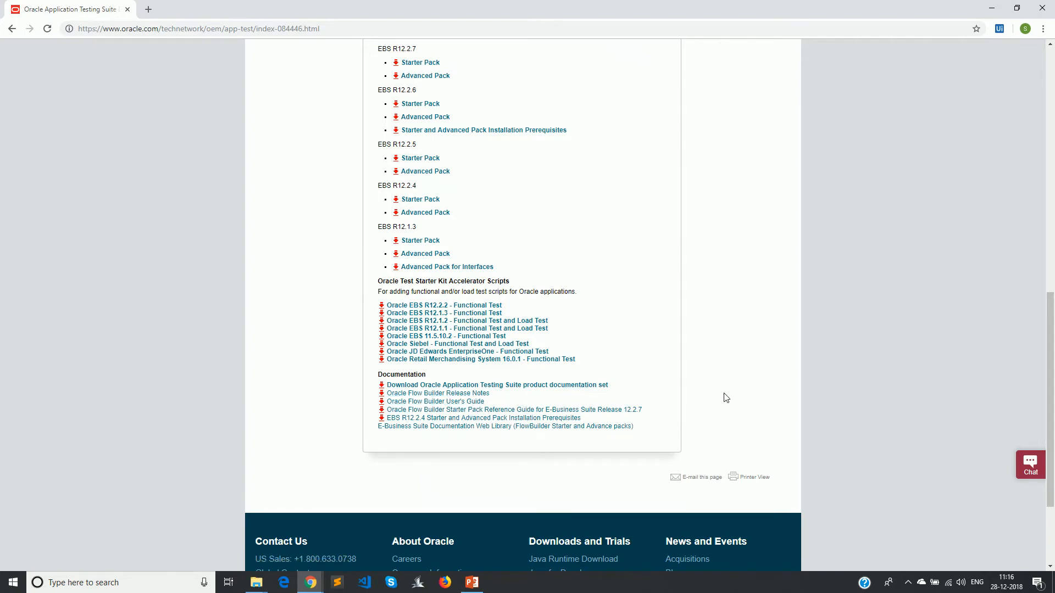
scroll(784, 382, up, 15)
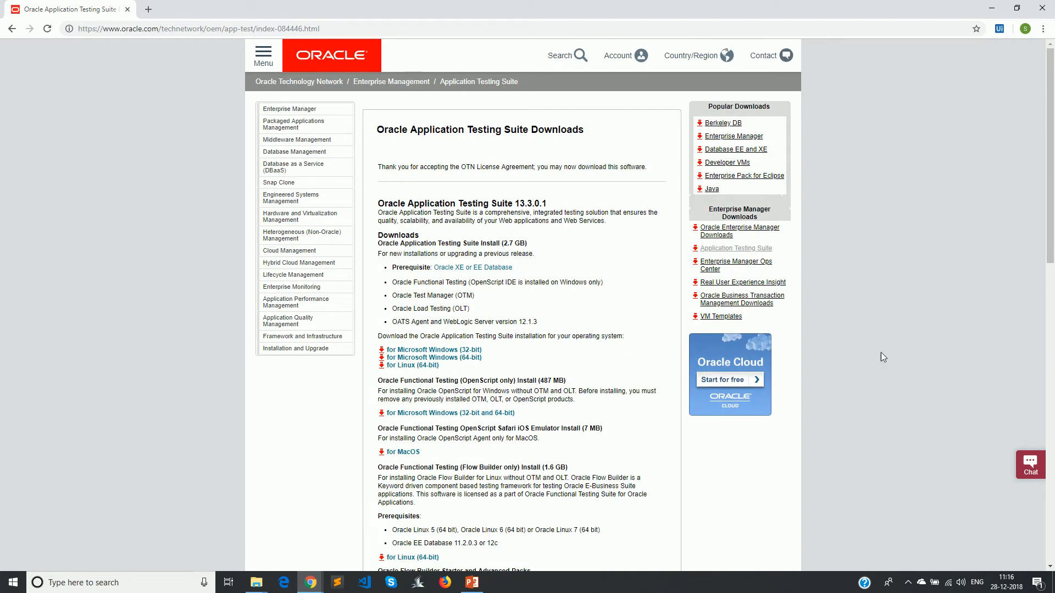
Download the full suite for Microsoft Windows (64-bit) and select the oats-win64-full-13.3.0.1.262 archive in the software folder
click(449, 359)
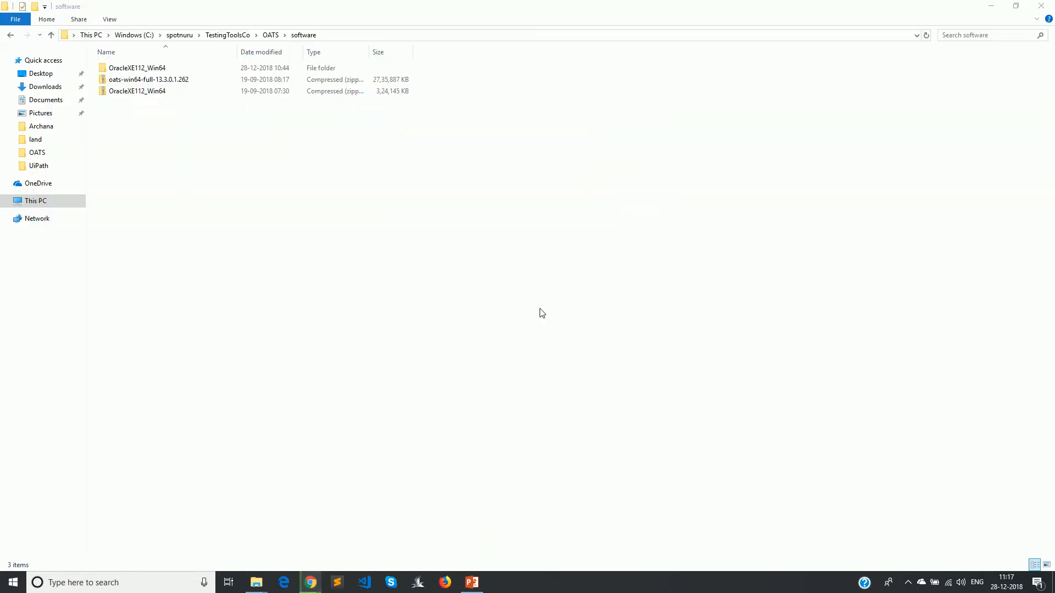
click(171, 81)
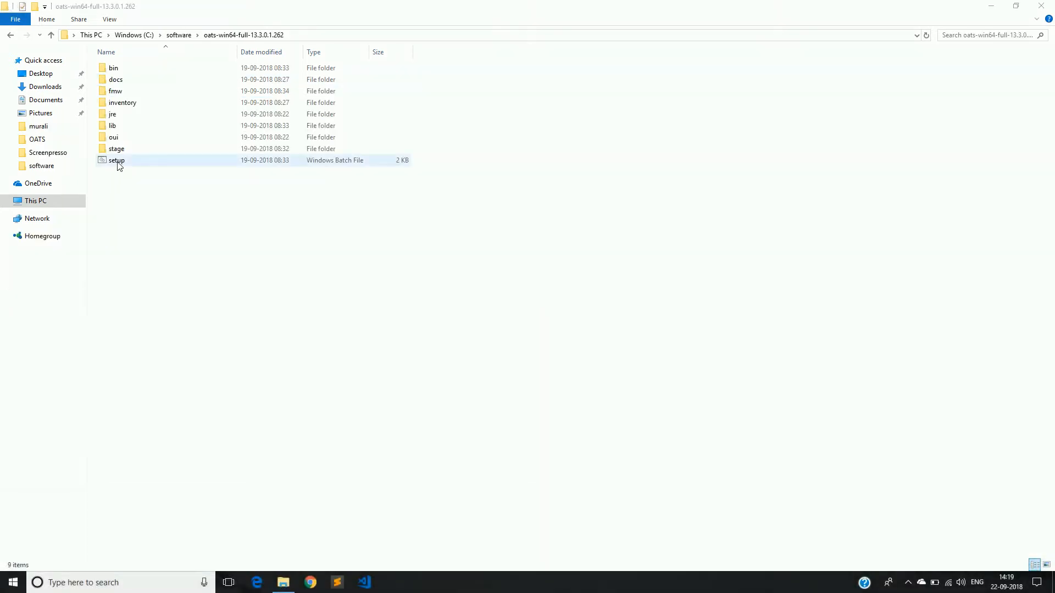
Run the setup batch file from the extracted oats-win64-full-13.3.0.1.262 folder as administrator
click(118, 162)
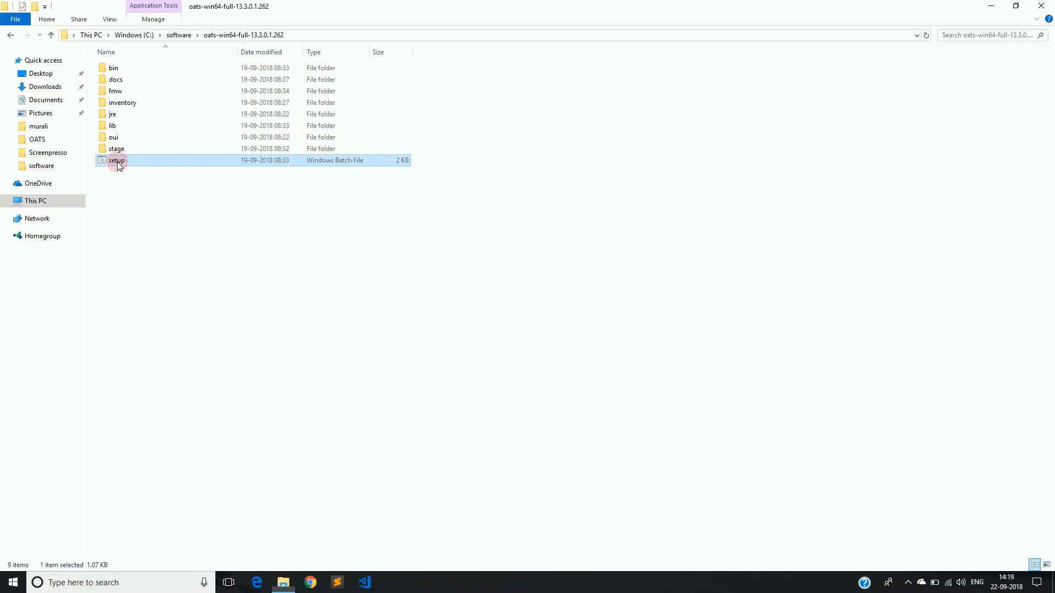
right_click(117, 162)
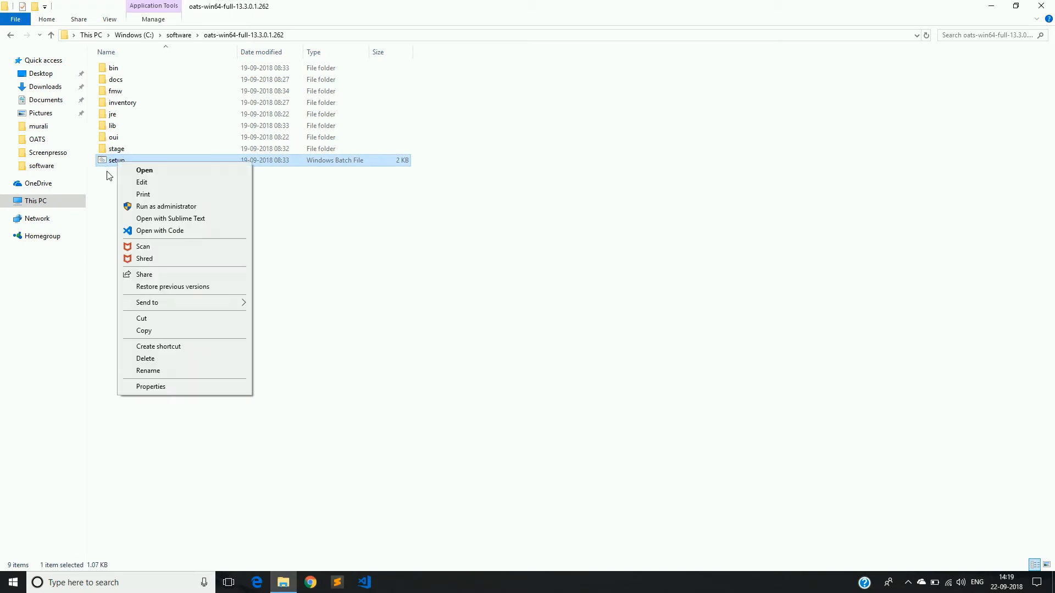
click(144, 210)
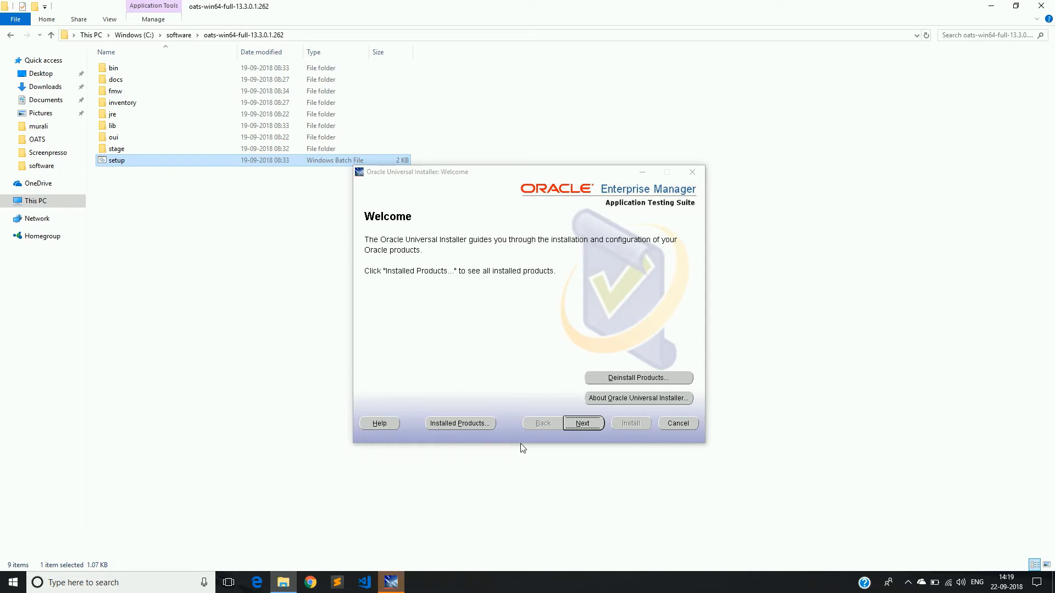
Continue past the installer's welcome page, accepting the Complete installation type and the install folder C:\OracleATS
click(580, 426)
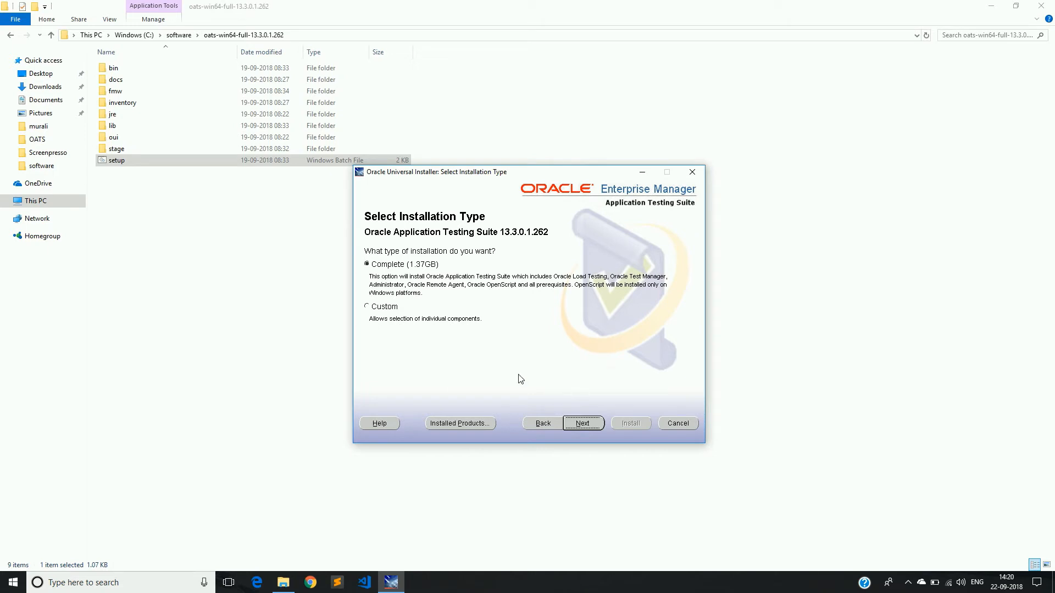
click(578, 429)
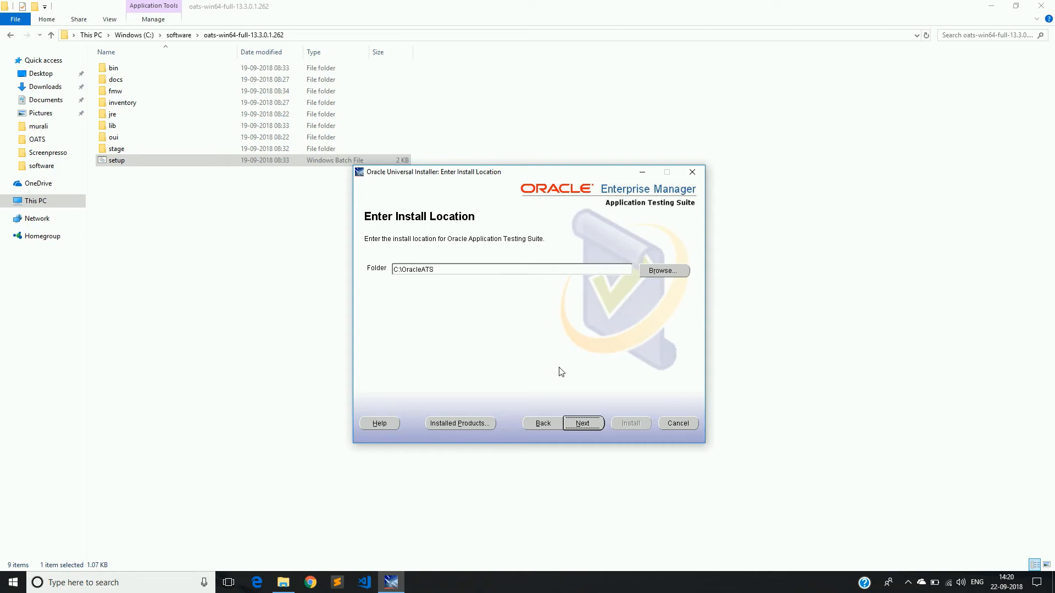
click(589, 426)
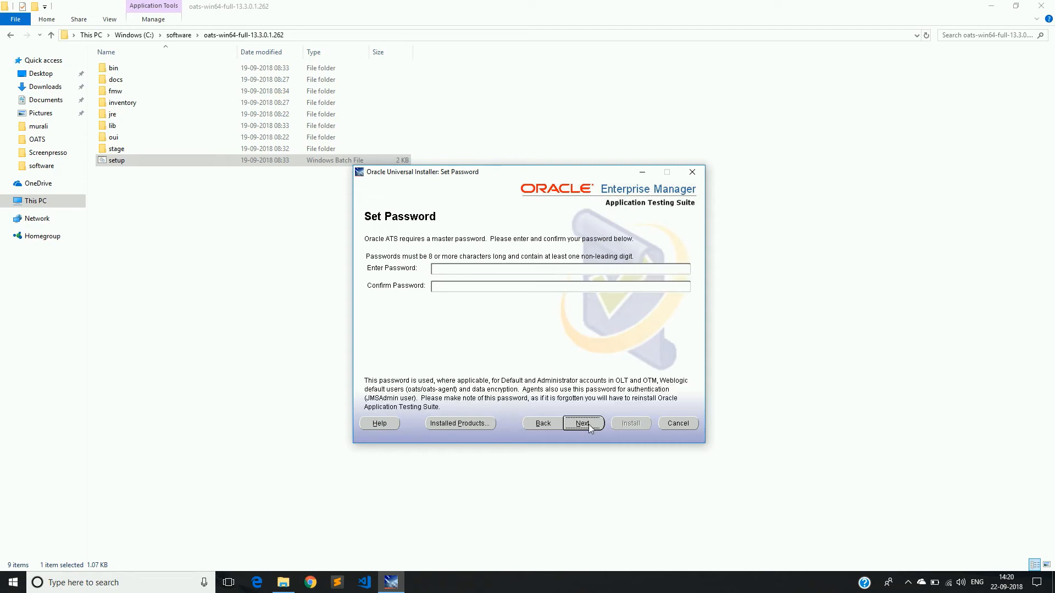
Enter and confirm the master password for Oracle ATS and continue to the database installation page
click(544, 269)
text(**)
key(BackSpace)
text(********)
key(ctrl+a)
text(******)
text(**)
key(Tab)
text(***********)
click(582, 428)
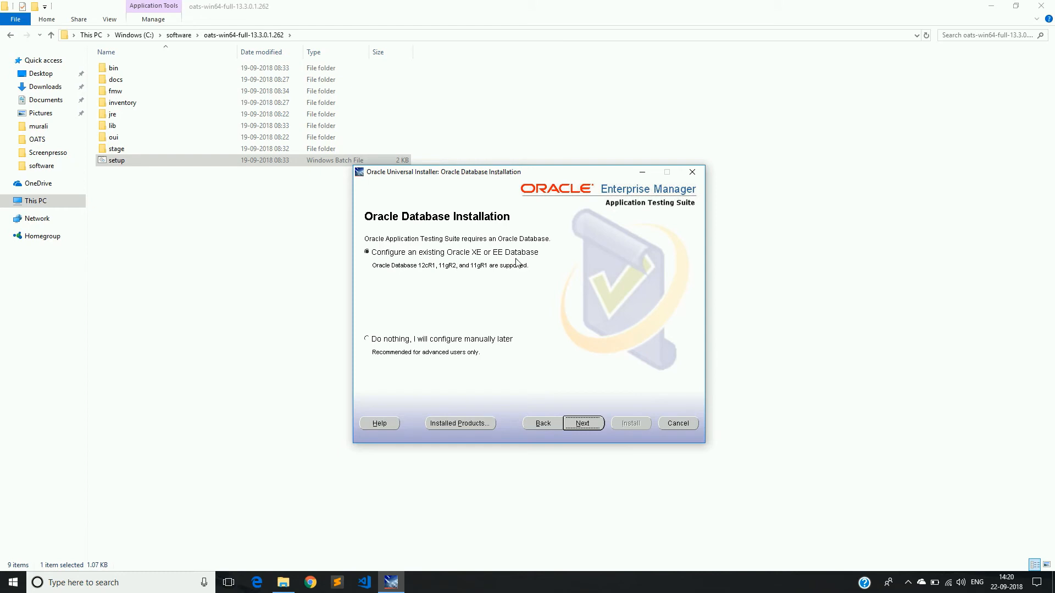
Configure an existing Oracle XE or EE database, keeping the default connection details and entering the DB password
click(576, 422)
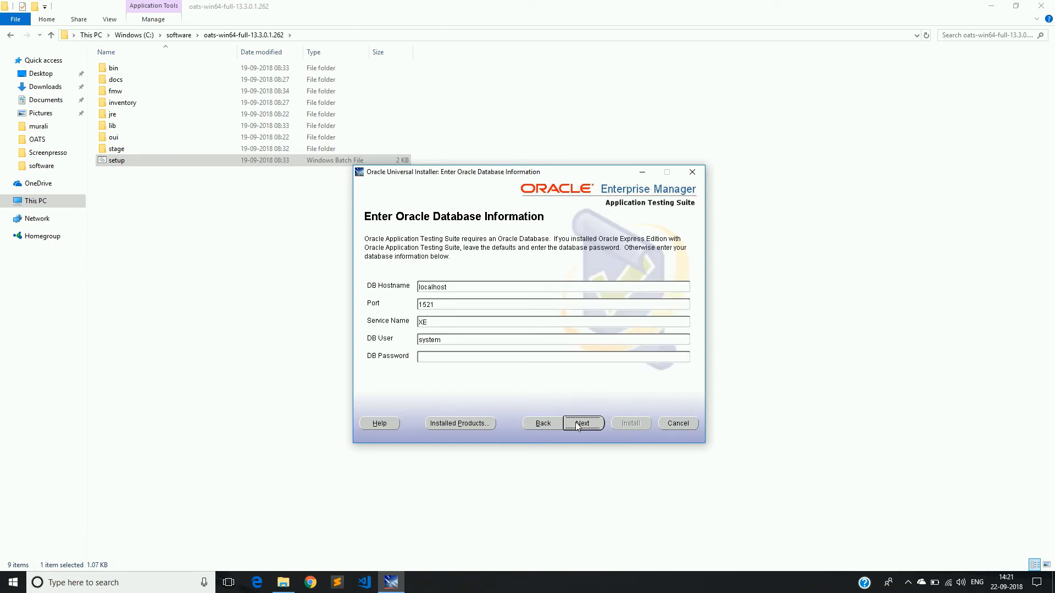
click(438, 356)
text(********)
click(585, 426)
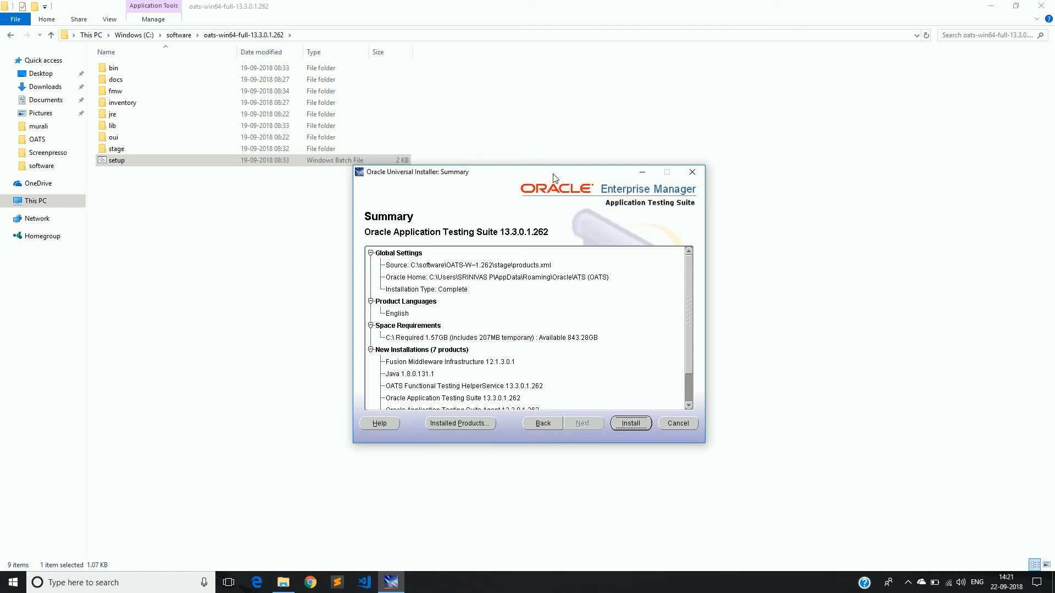
Move the installer's summary window aside and start installing Oracle Application Testing Suite 13.3.0.1.262
drag(553, 177, 606, 190)
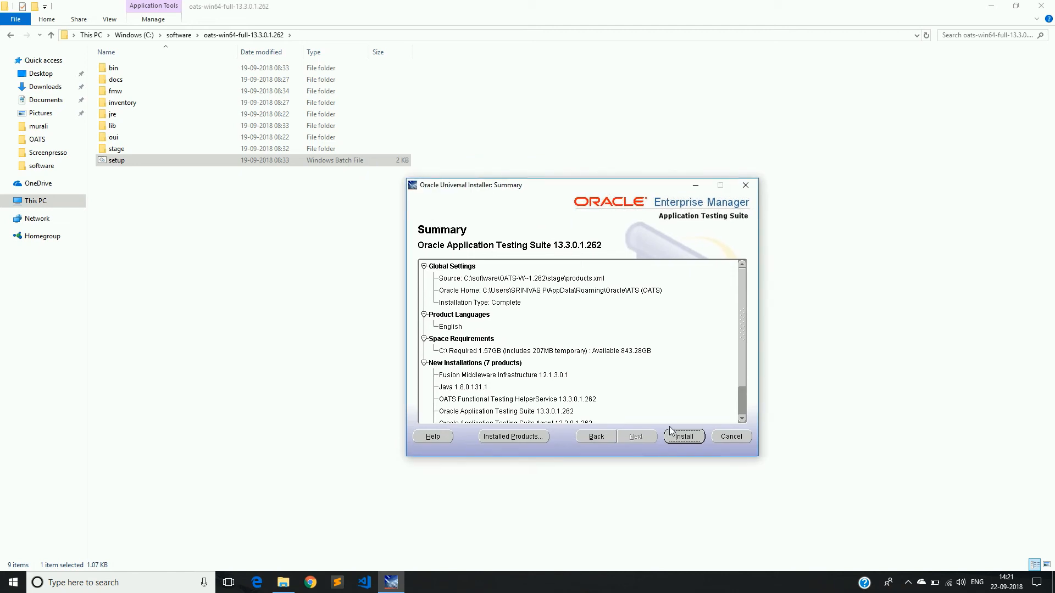
click(685, 440)
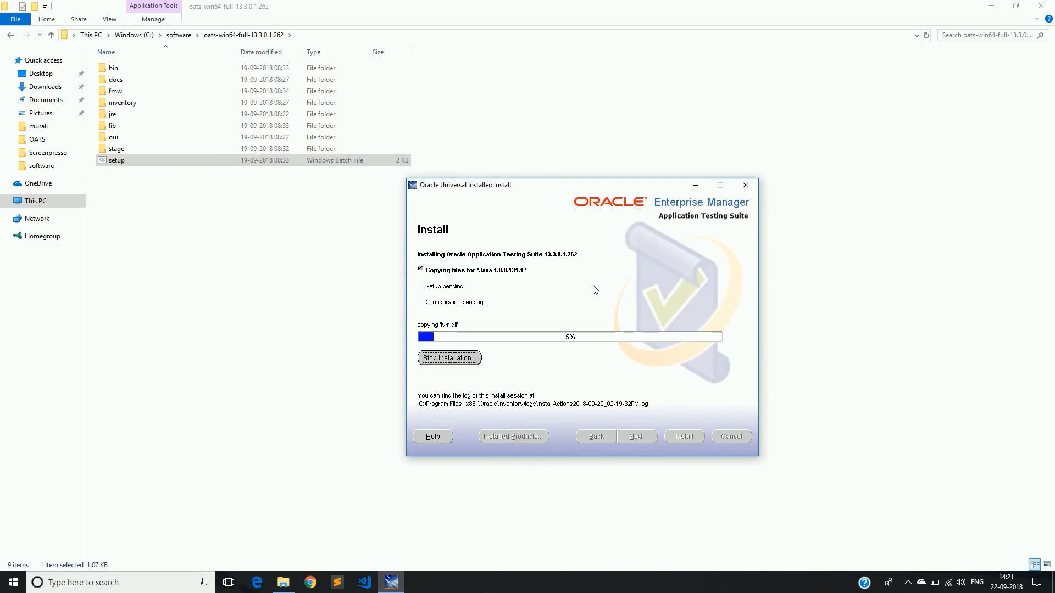
key(alt+Tab)
key(alt+Tab)
click(910, 585)
click(910, 585)
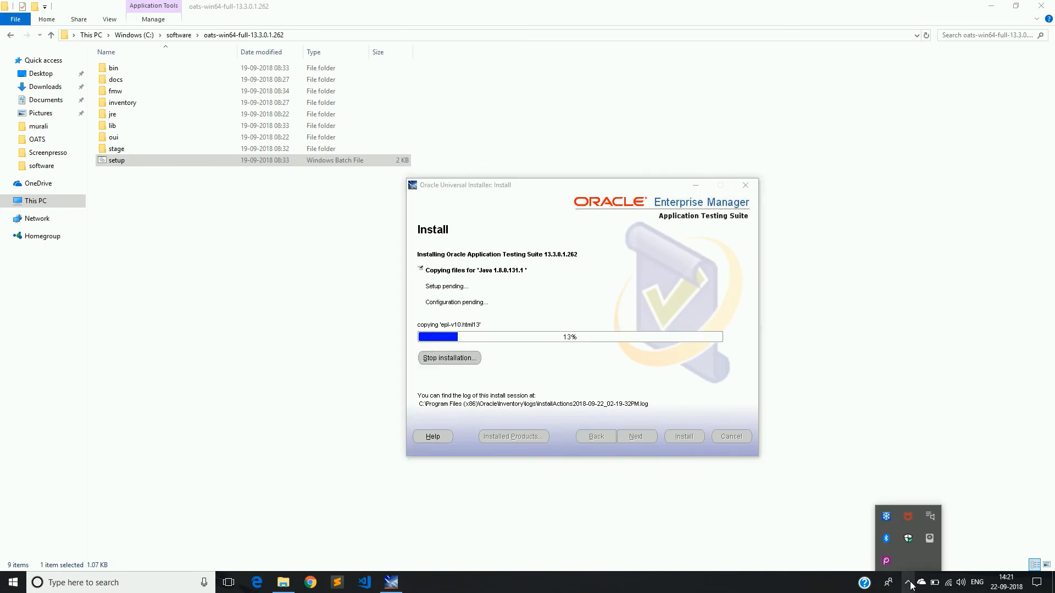
click(886, 561)
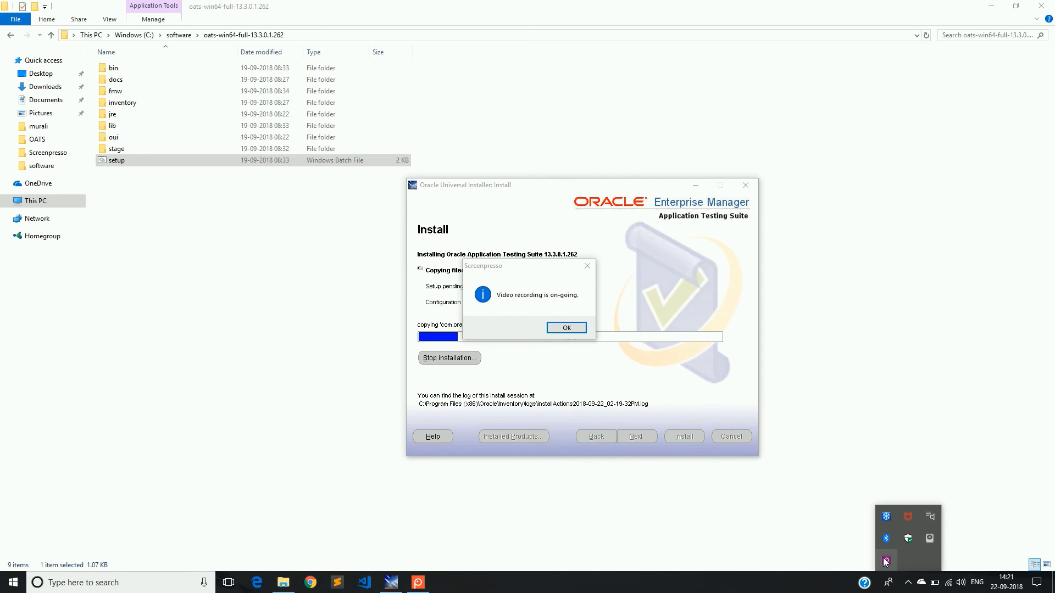
click(563, 329)
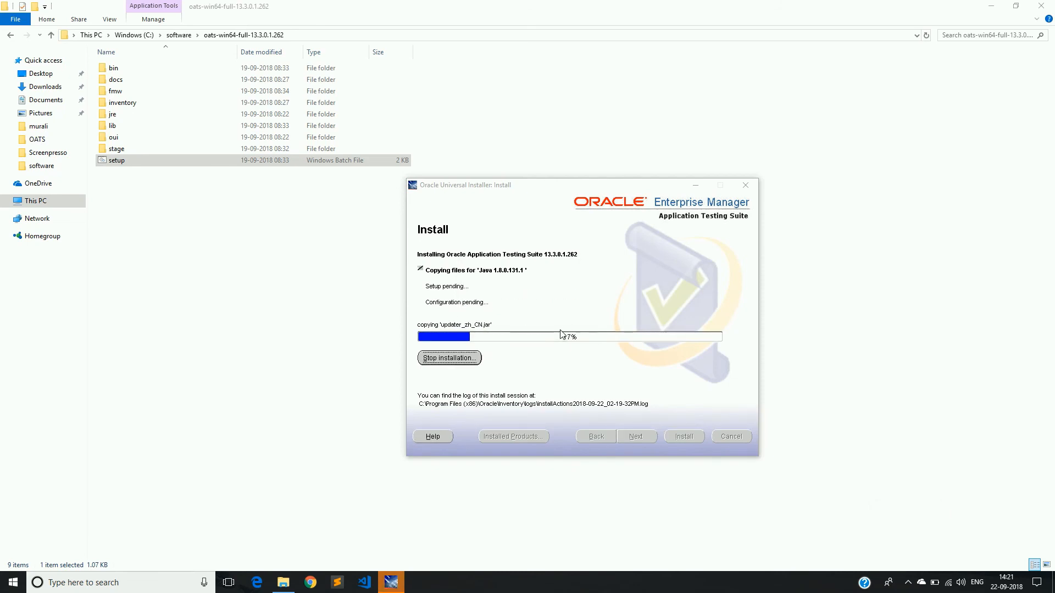